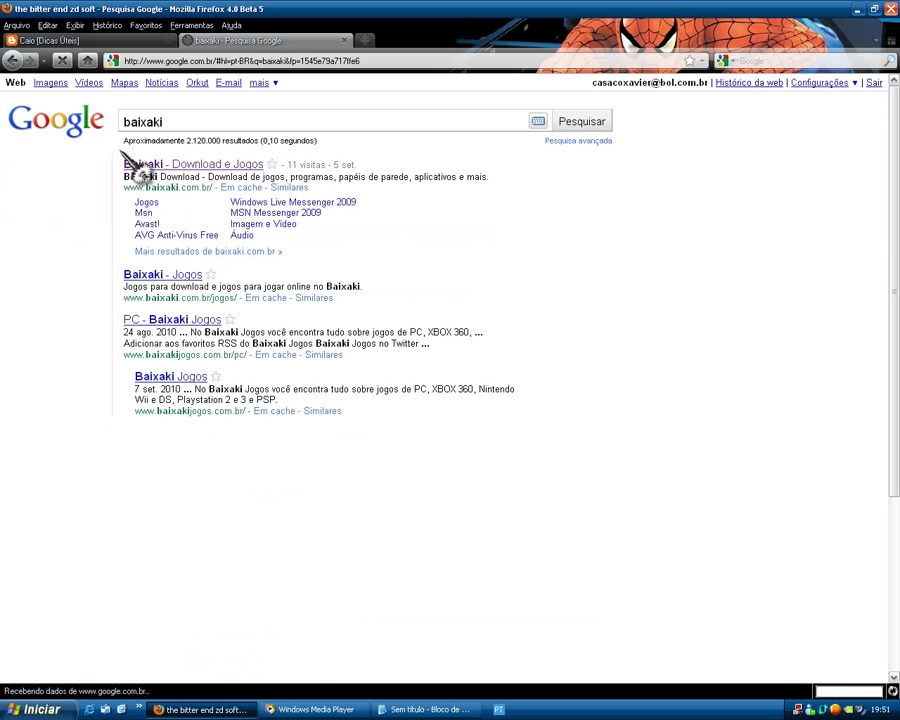
# - Open the Baixaki site, search it for atube catcher and open the aTube Catcher 2.1.463 download page
pyautogui.click(182, 172)
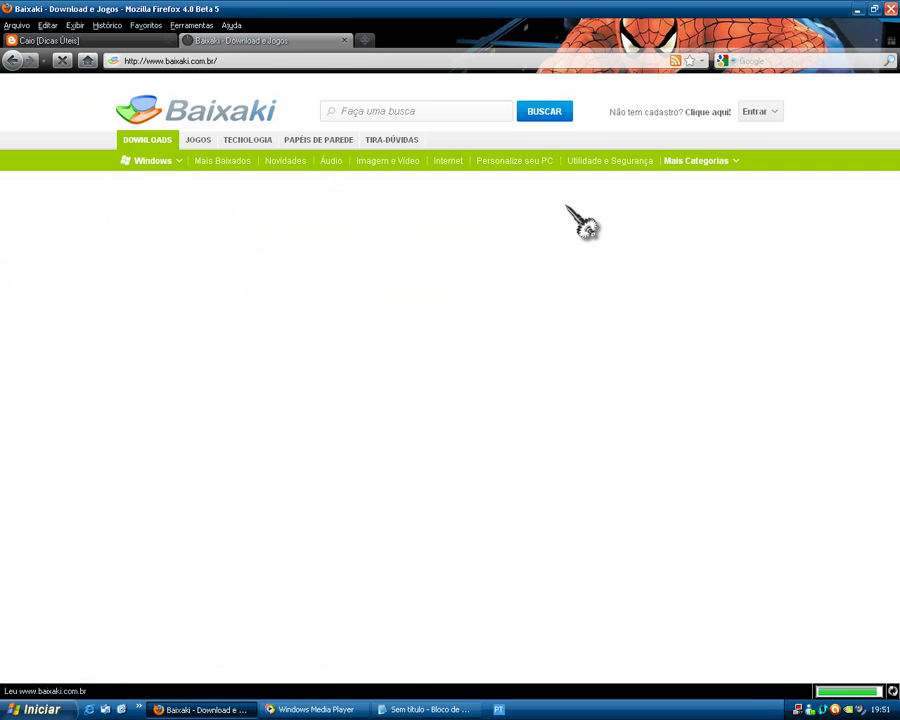
pyautogui.click(424, 106)
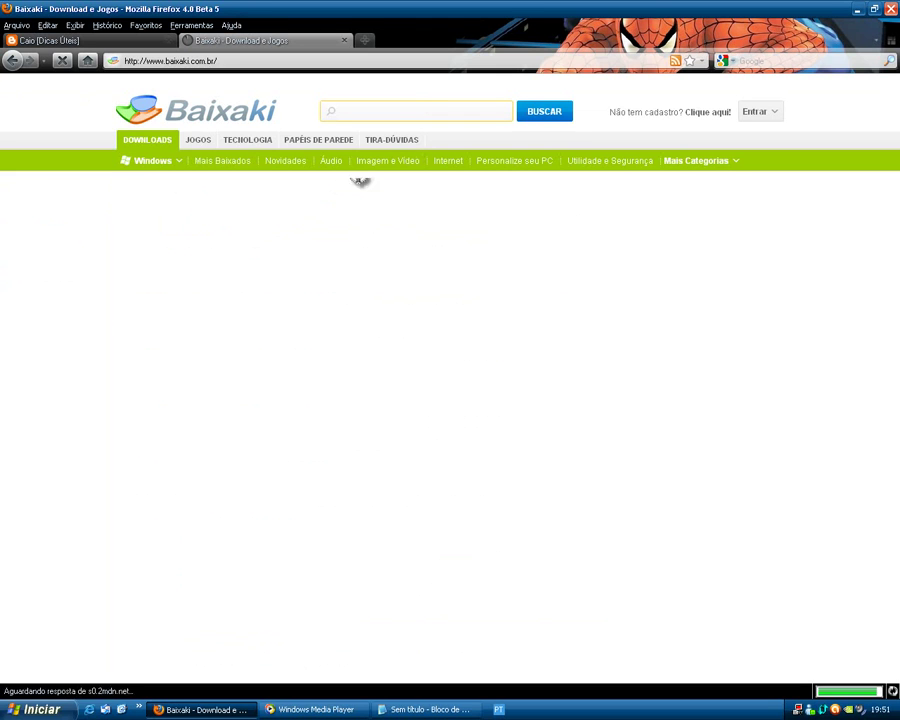
pyautogui.write('a')
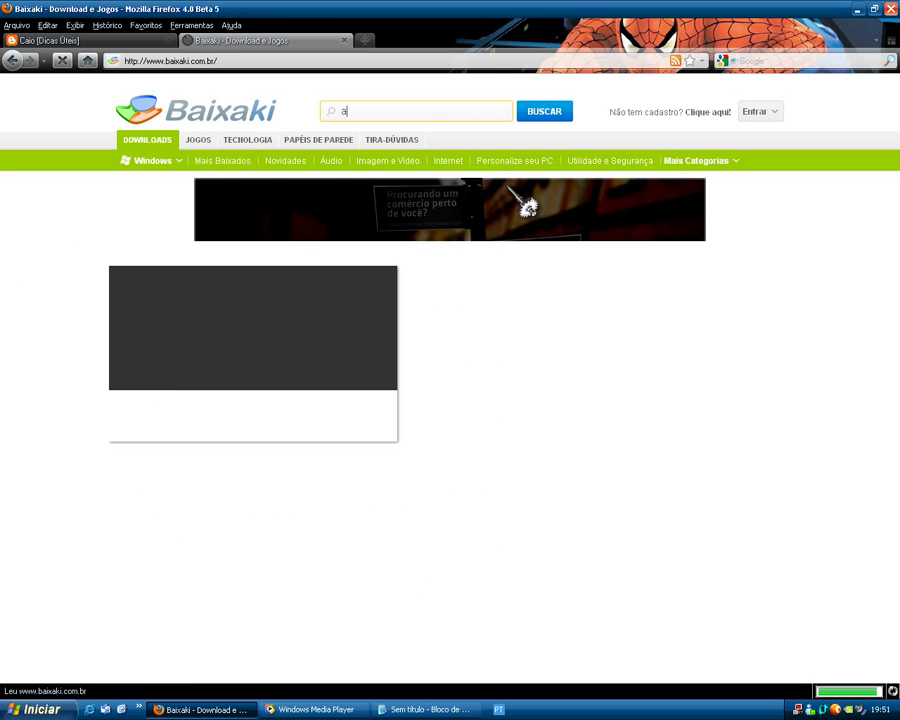
pyautogui.write('tube catcher')
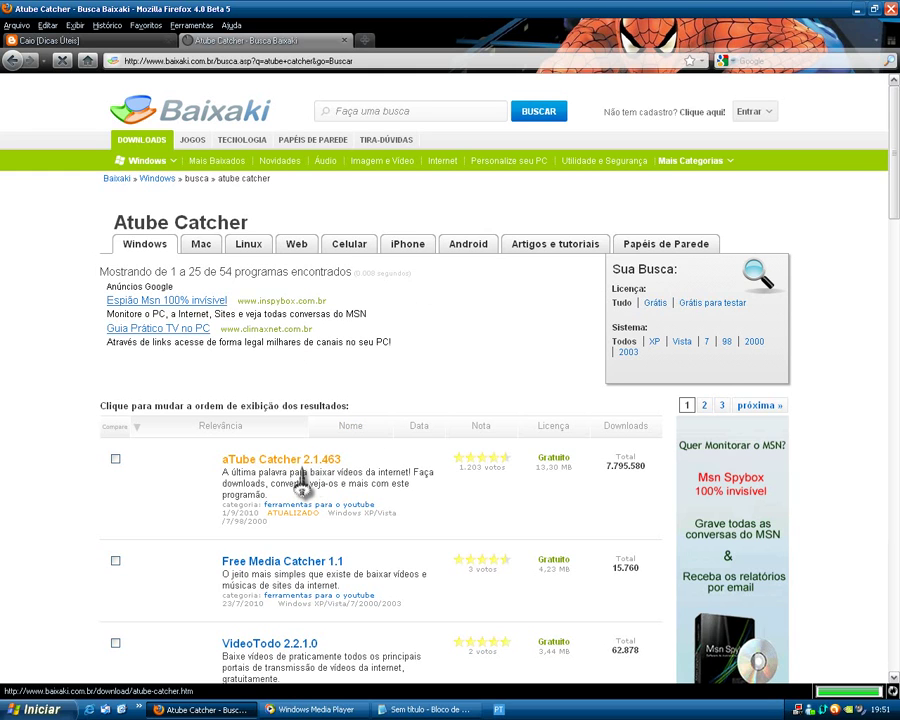
pyautogui.click(277, 462)
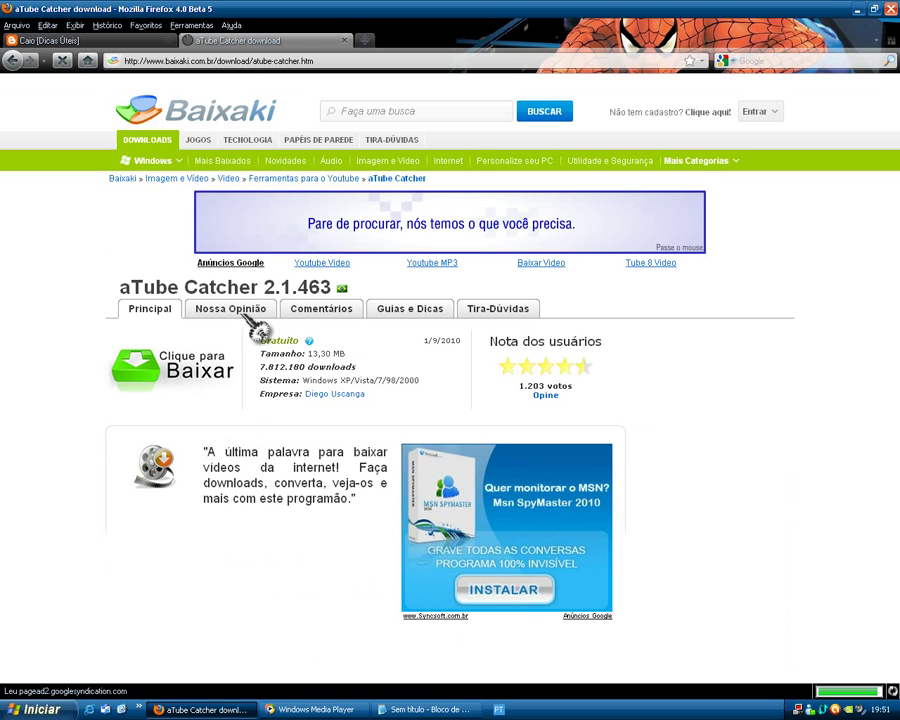
# - Close the aTube Catcher download page and discard the unsaved Notepad note
pyautogui.click(345, 41)
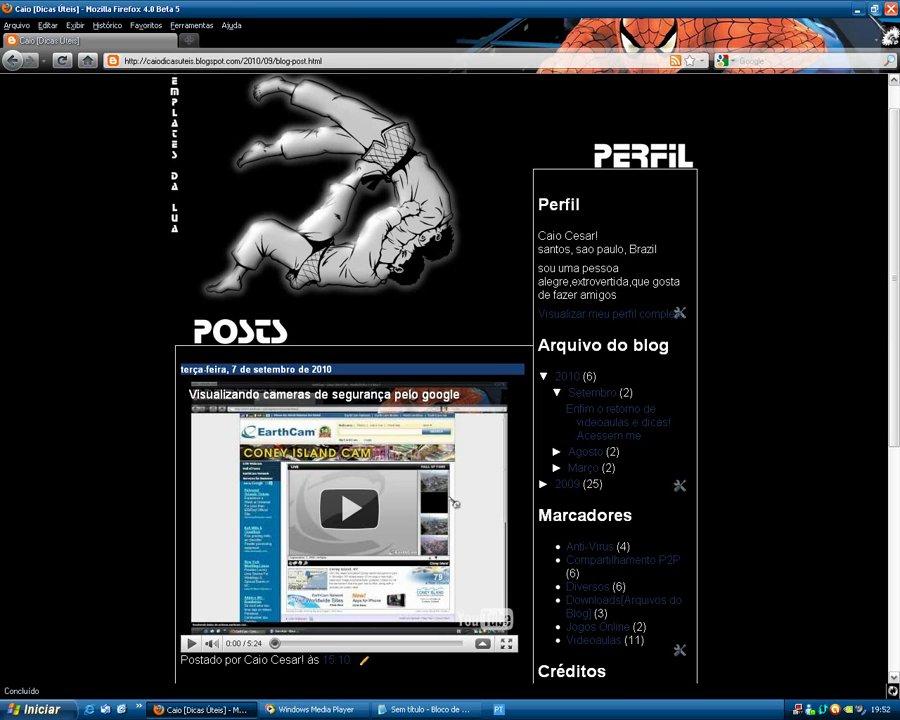
pyautogui.doubleClick(610, 18)
pyautogui.write('ATUBE CATCHER')
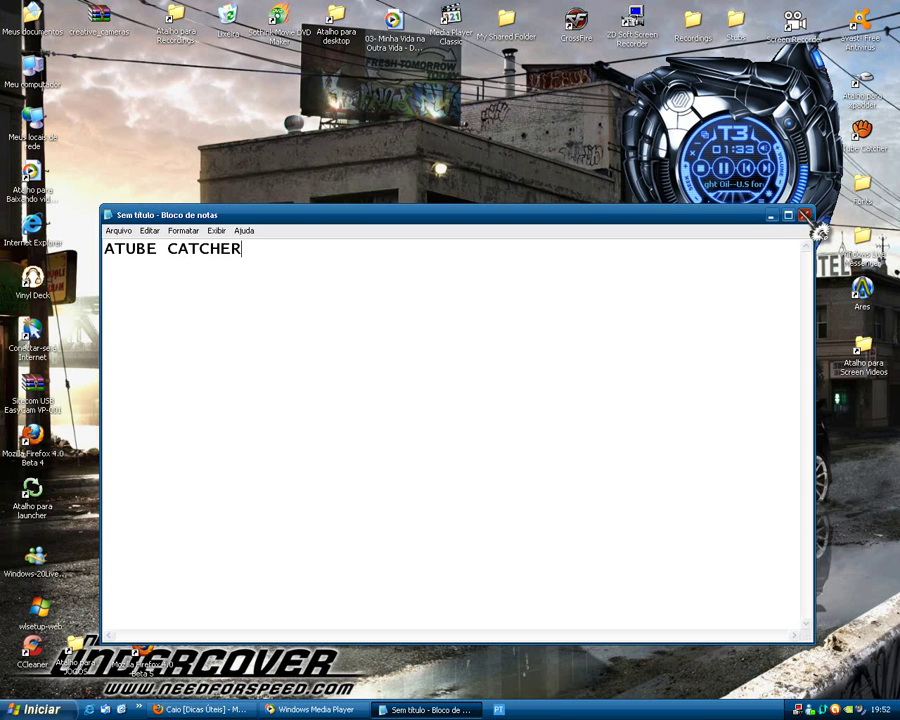
pyautogui.click(806, 216)
pyautogui.click(468, 398)
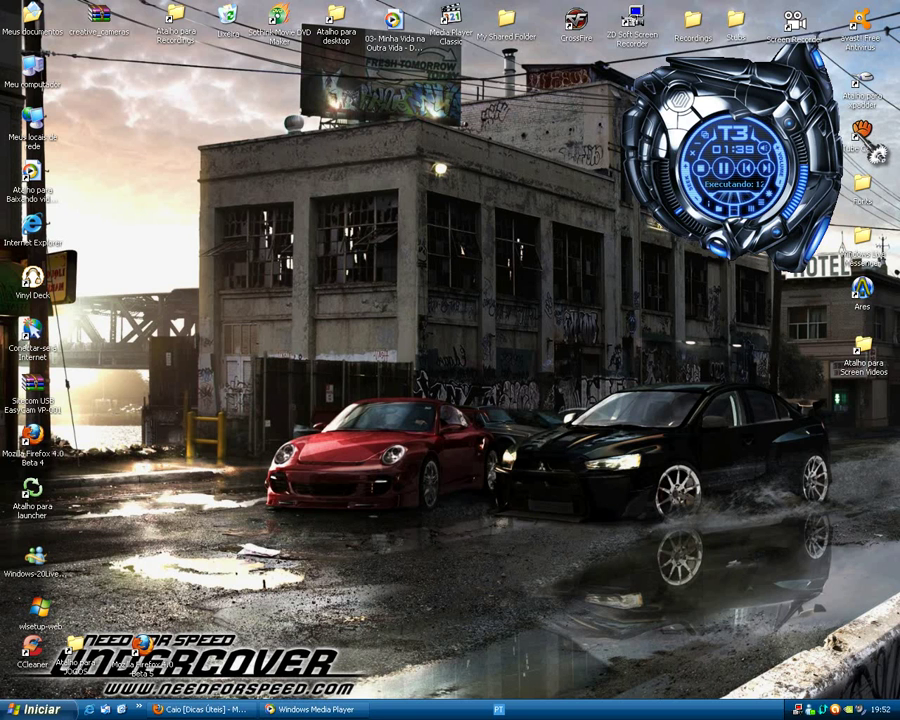
# - Move the desktop music player aside and launch aTube Catcher
pyautogui.click(731, 105)
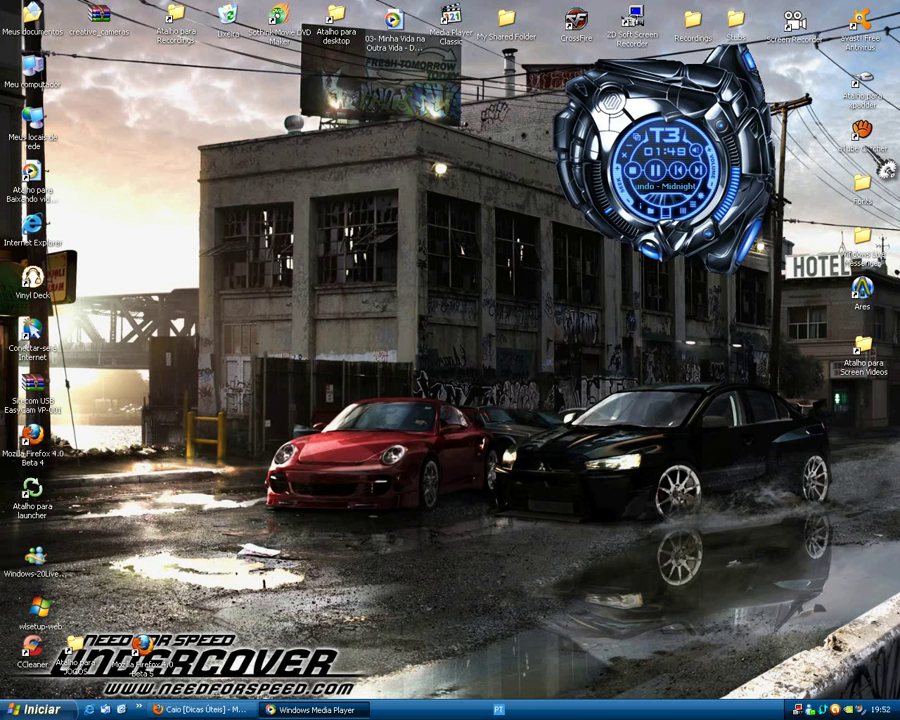
pyautogui.click(861, 135)
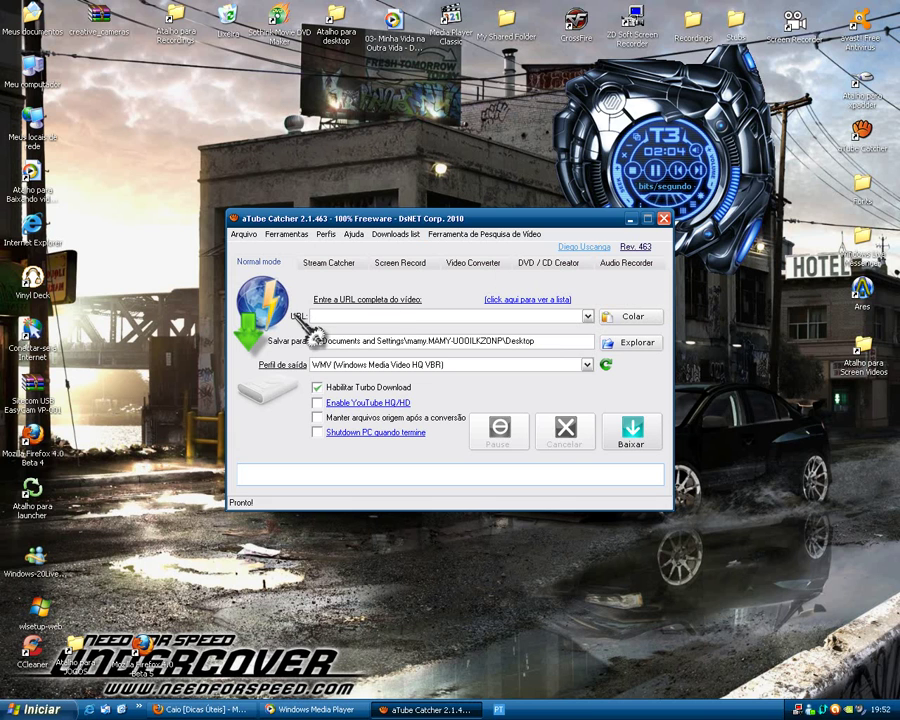
# - View the video URL list and the destination folder browser without changing the save location
pyautogui.click(588, 316)
pyautogui.click(588, 316)
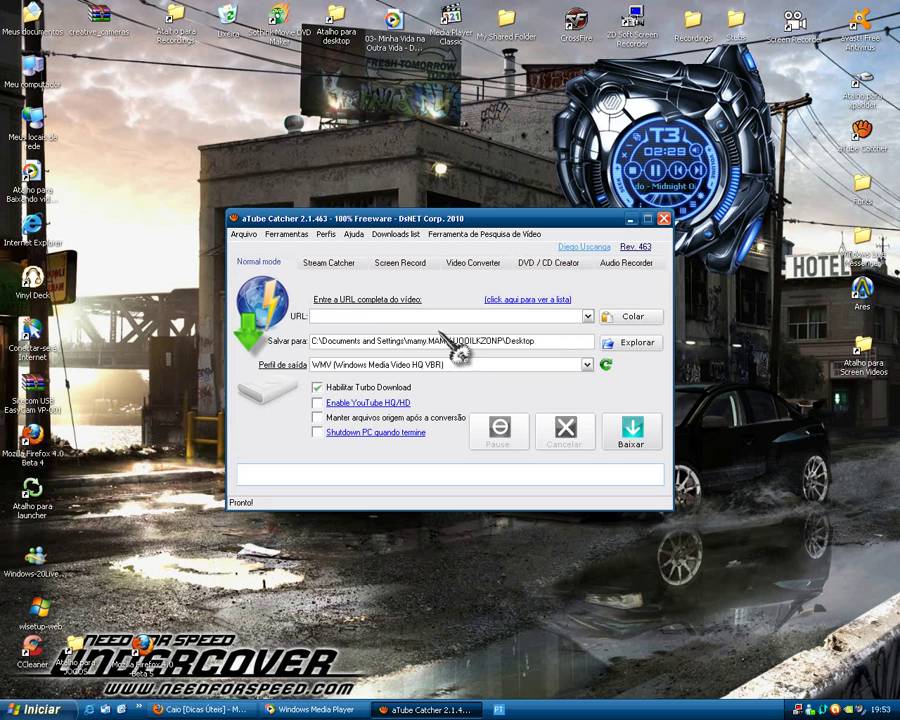
pyautogui.click(644, 350)
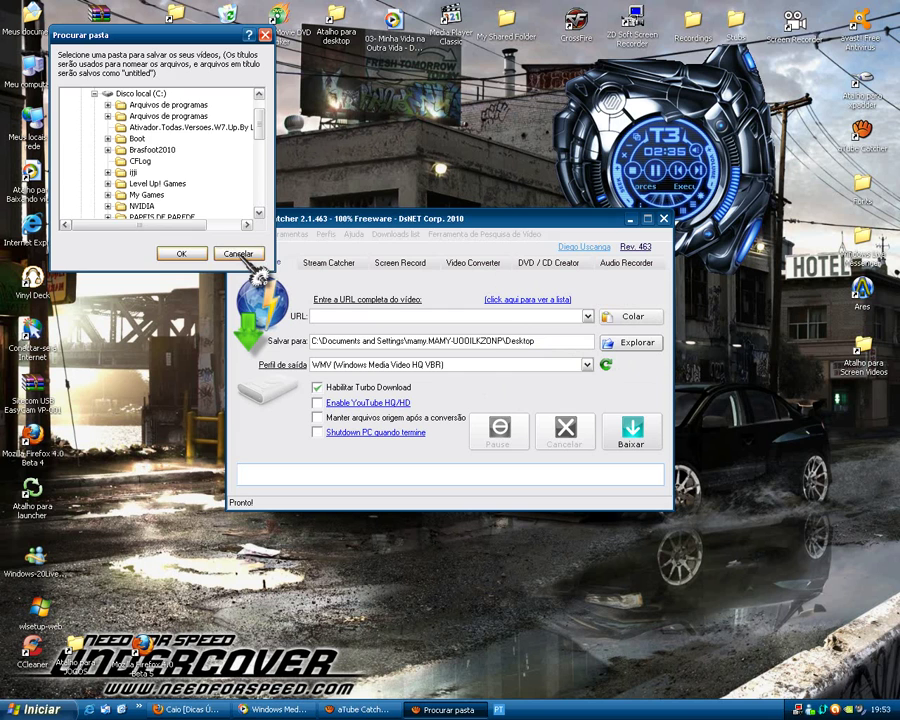
pyautogui.click(238, 253)
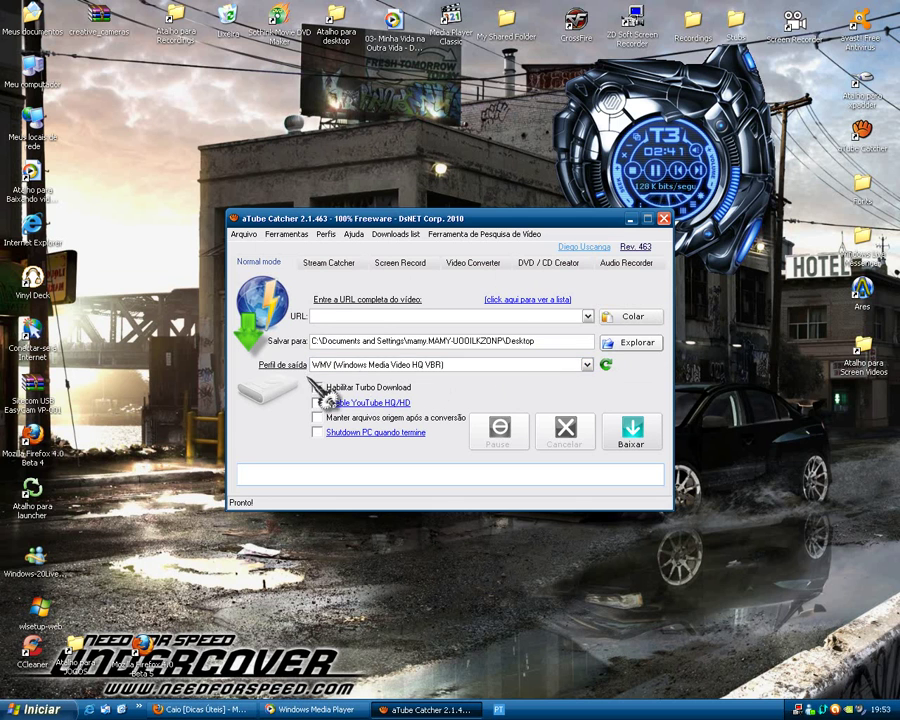
# - Look through the available output profiles and set the output profile to AVI DivX MPEG4
pyautogui.click(588, 365)
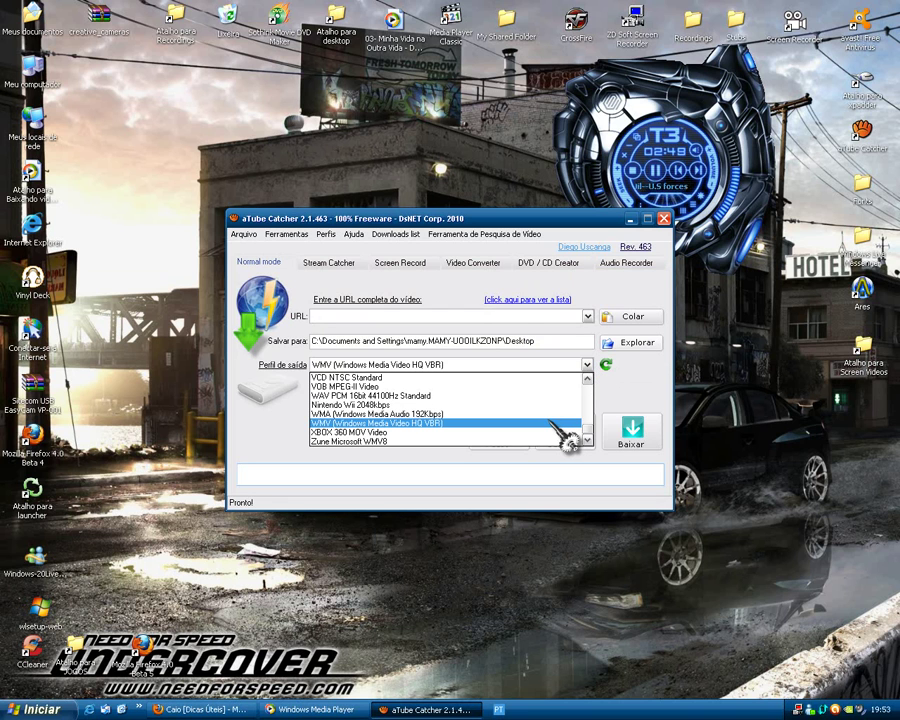
pyautogui.scroll(1, 550, 424)
pyautogui.scroll(-1, 550, 424)
pyautogui.scroll(-1, 550, 422)
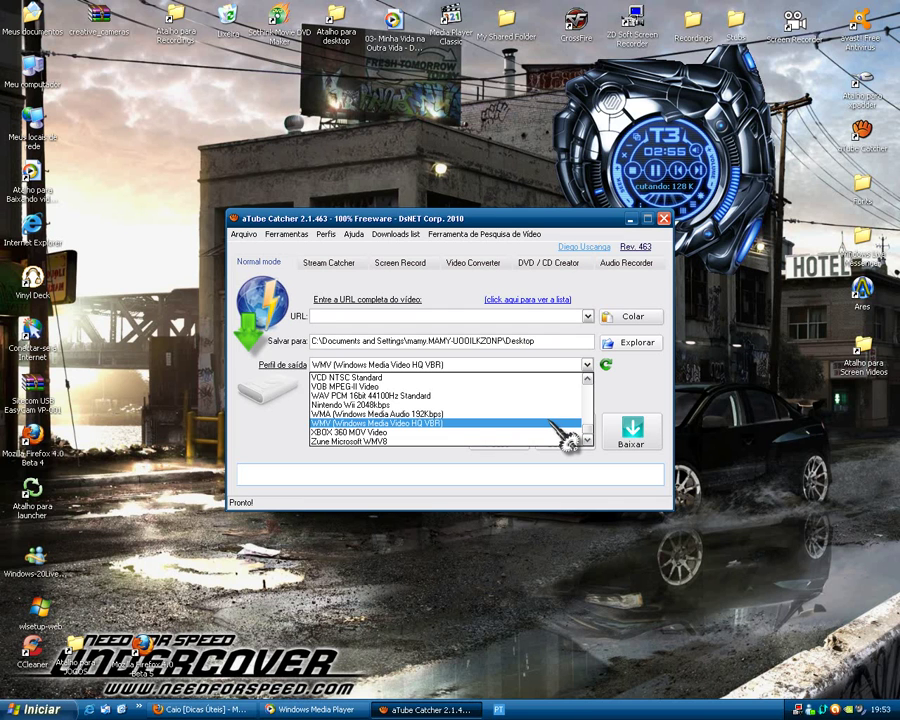
pyautogui.scroll(7, 545, 422)
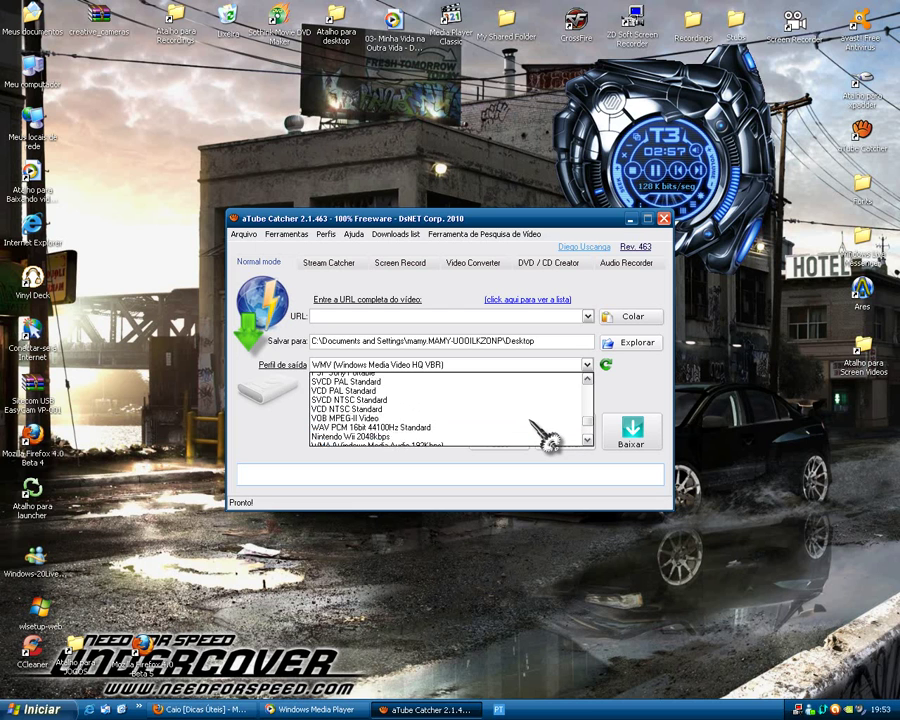
pyautogui.scroll(15, 540, 430)
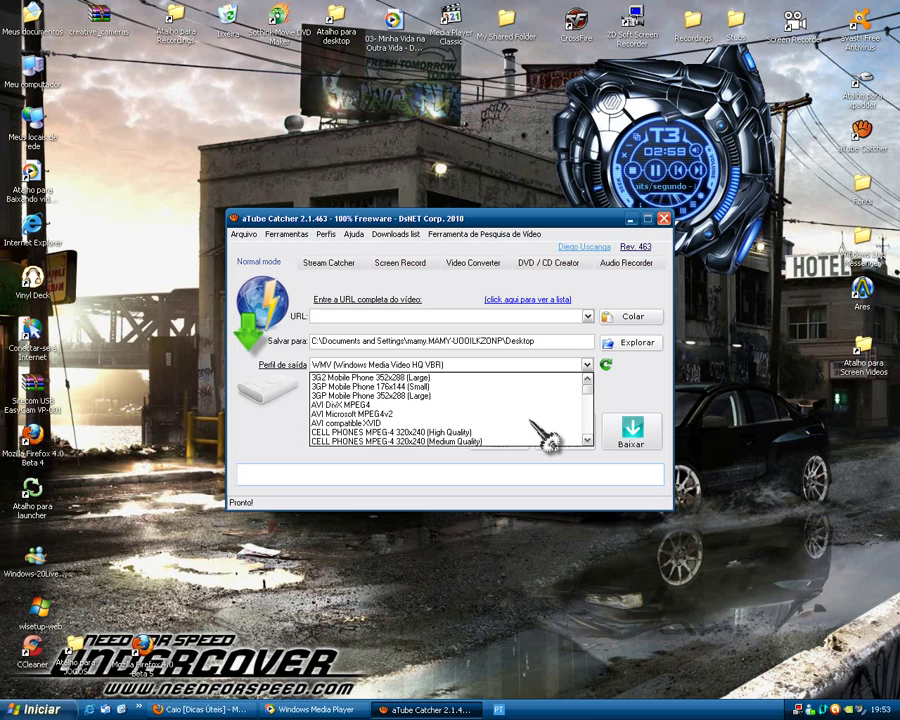
pyautogui.scroll(-5, 542, 432)
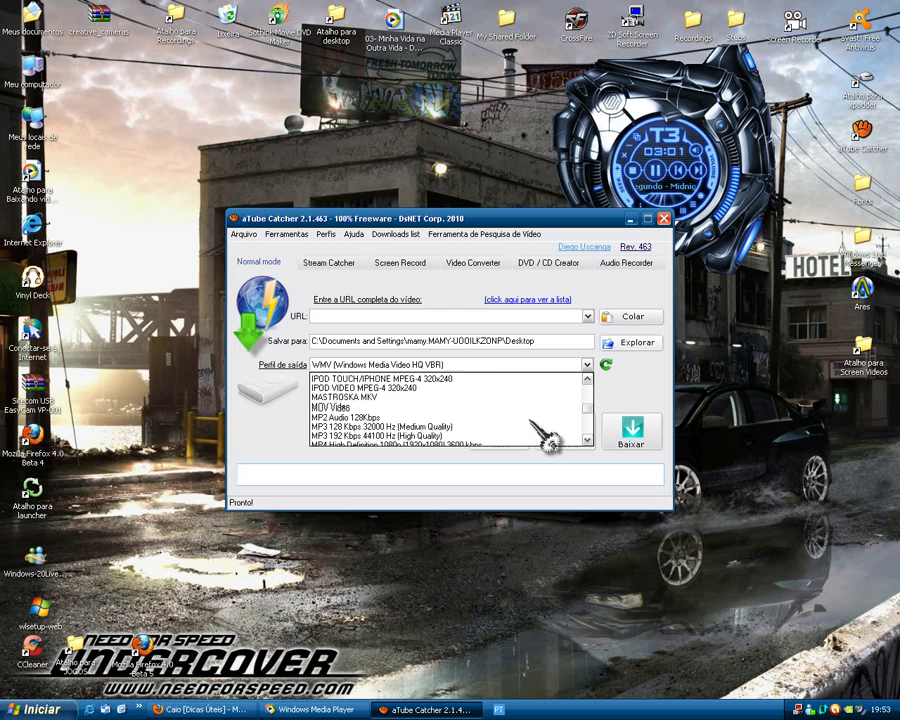
pyautogui.scroll(-7, 540, 425)
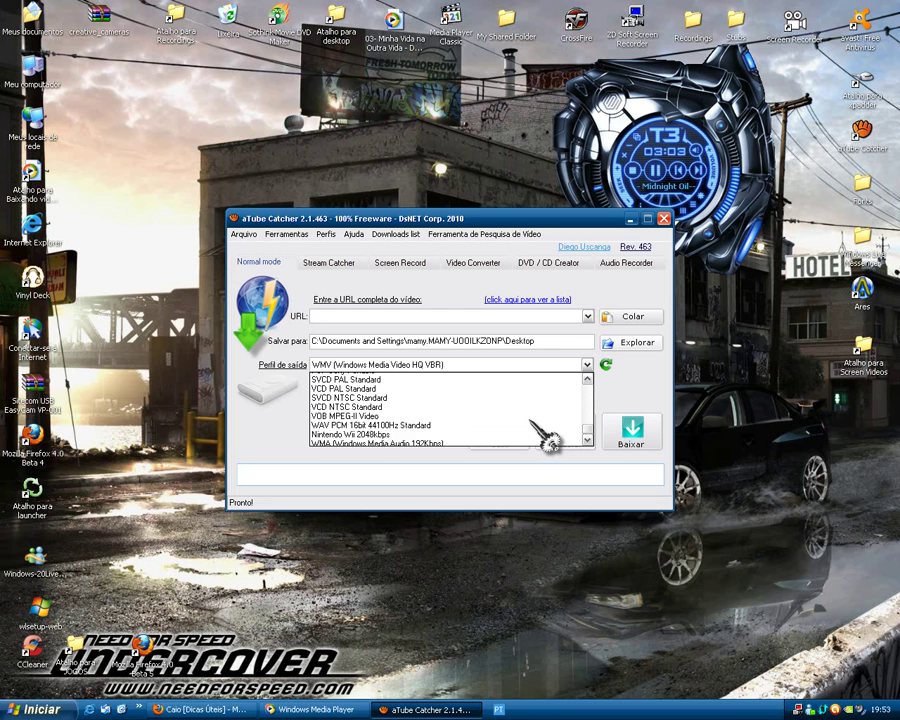
pyautogui.scroll(1, 538, 428)
pyautogui.scroll(-1, 545, 433)
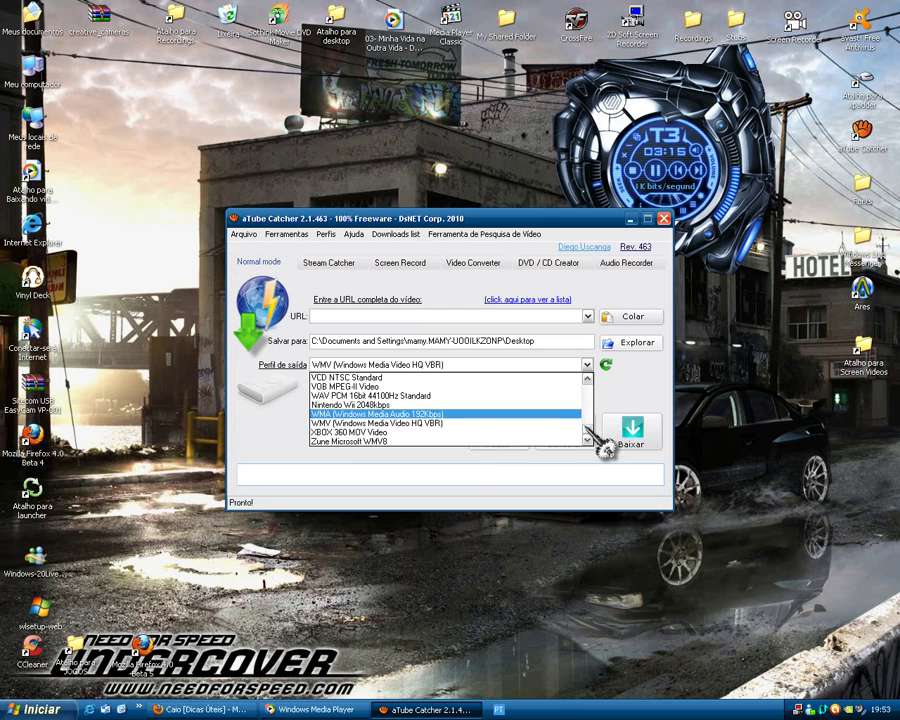
pyautogui.moveTo(592, 436); pyautogui.dragTo(591, 402)
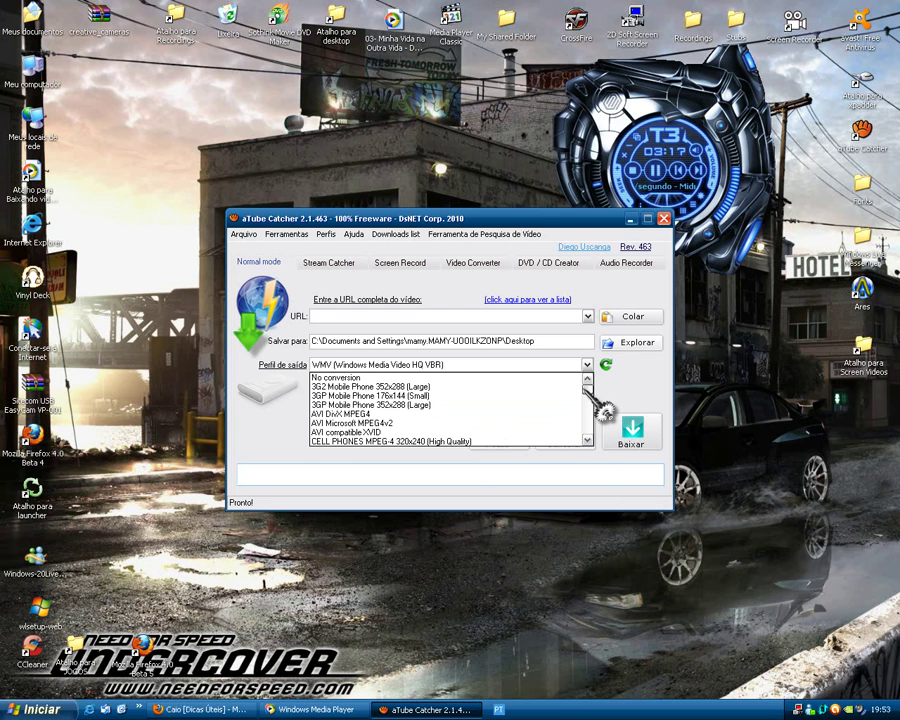
pyautogui.moveTo(587, 389)
pyautogui.mouseDown()
pyautogui.moveTo(588, 412)
pyautogui.moveTo(587, 397)
pyautogui.mouseUp()
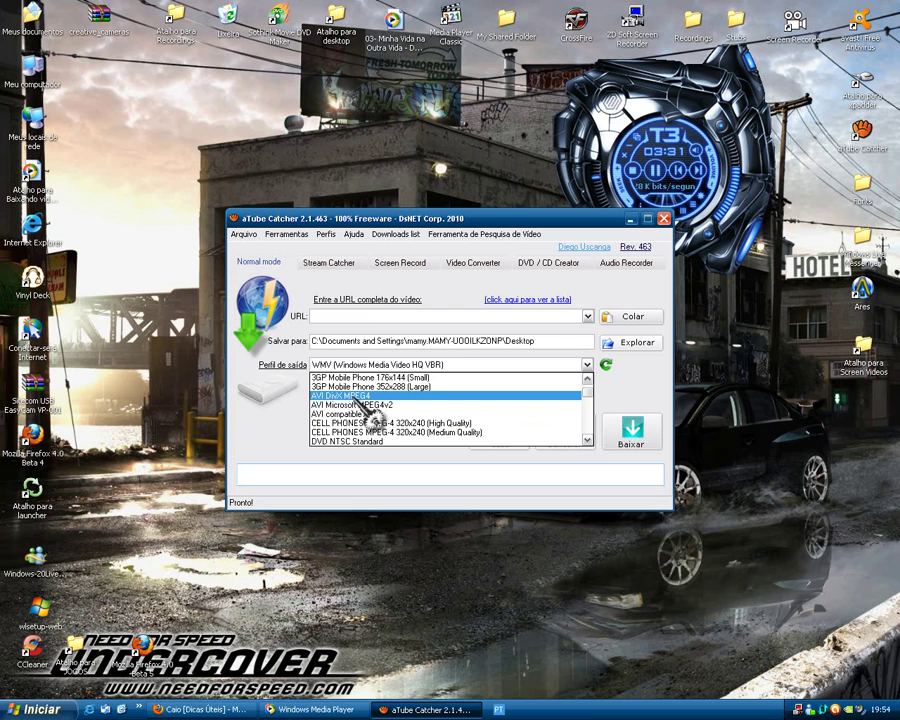
pyautogui.click(358, 396)
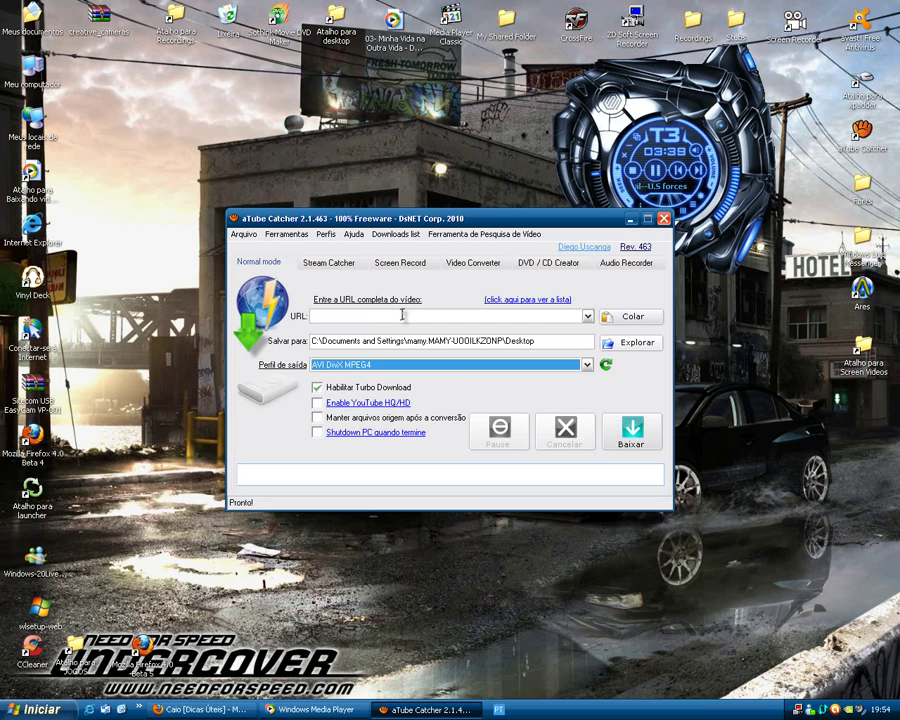
pyautogui.click(589, 368)
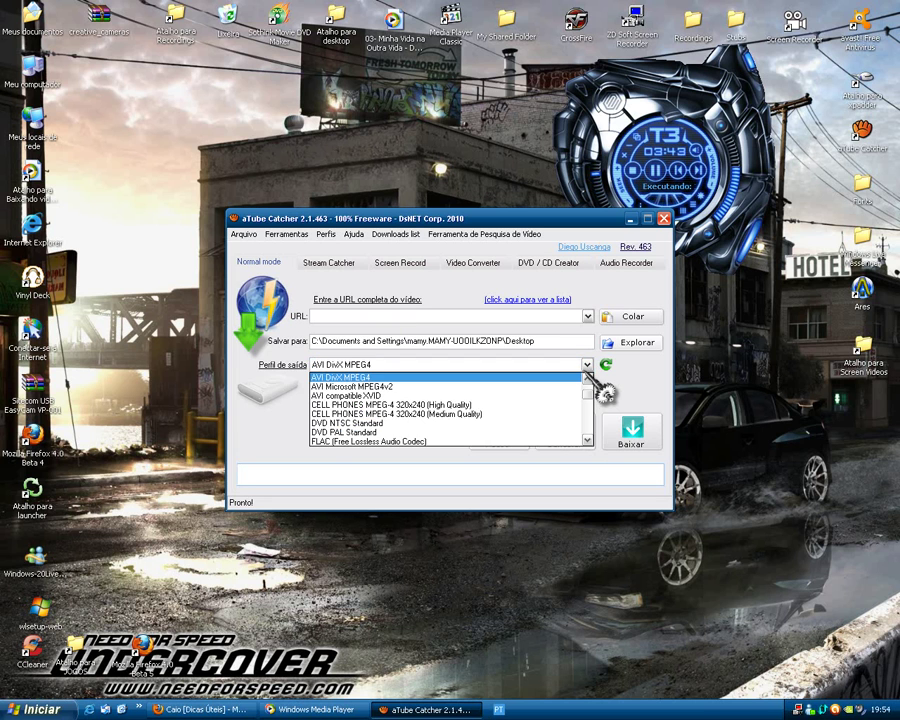
pyautogui.click(587, 377)
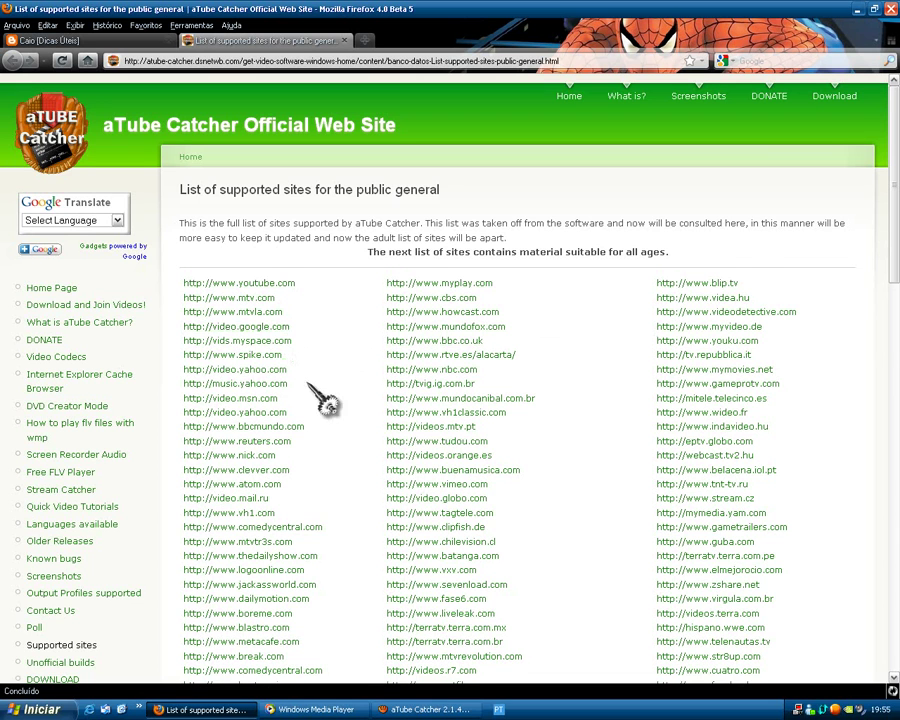
# - Examine the full list of supported video sites on the aTube Catcher website, including the RTA sites section, and close the page
pyautogui.scroll(-4, 323, 400)
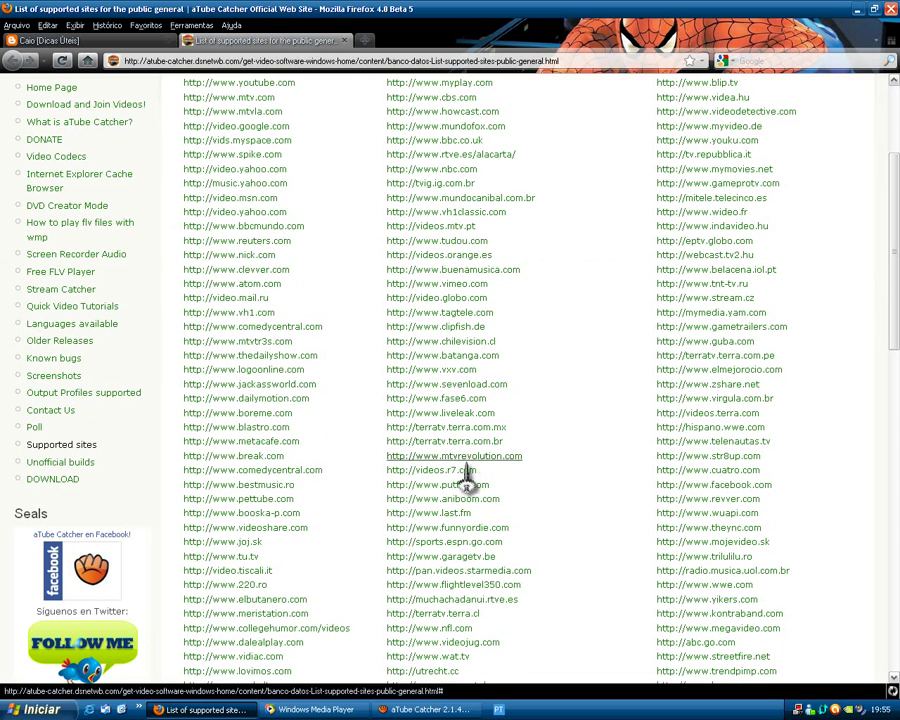
pyautogui.scroll(-7, 463, 480)
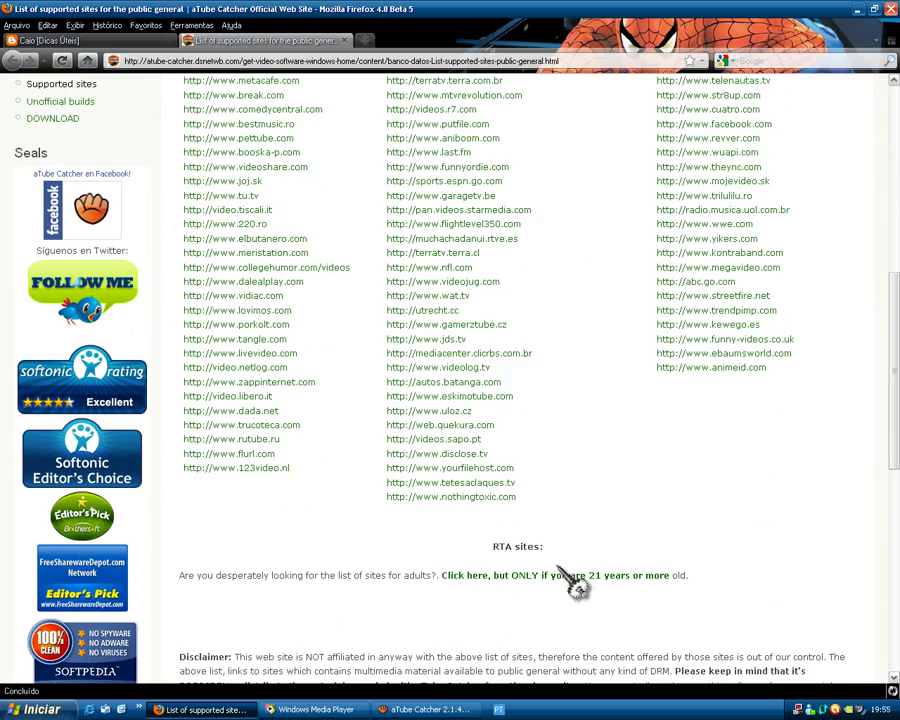
pyautogui.scroll(11, 576, 530)
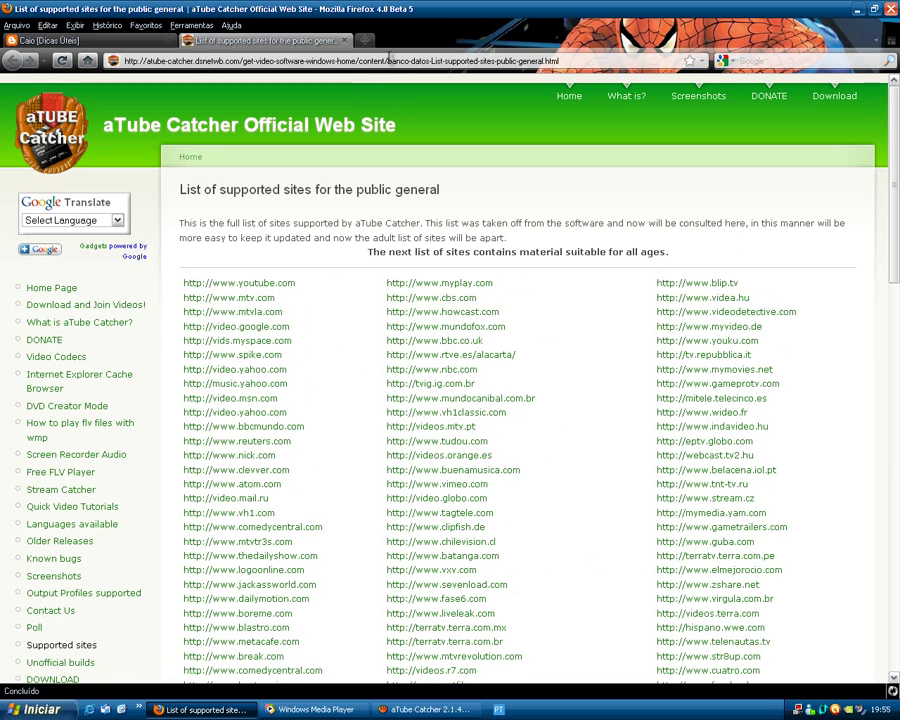
pyautogui.click(344, 42)
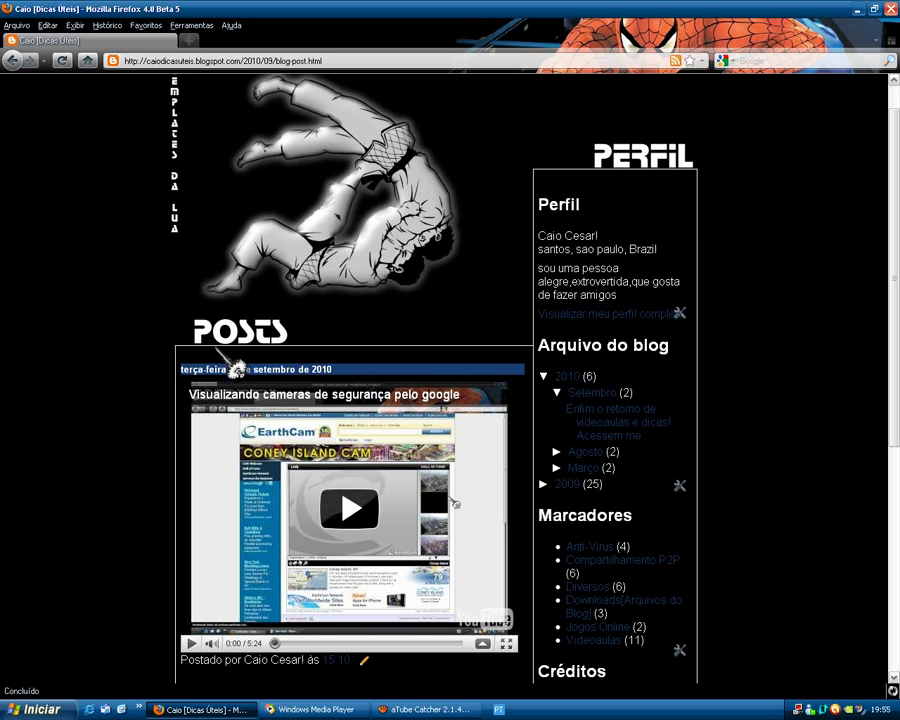
# - Open a blank browser tab, then switch back to aTube Catcher and move its window slightly to the left
pyautogui.click(190, 41)
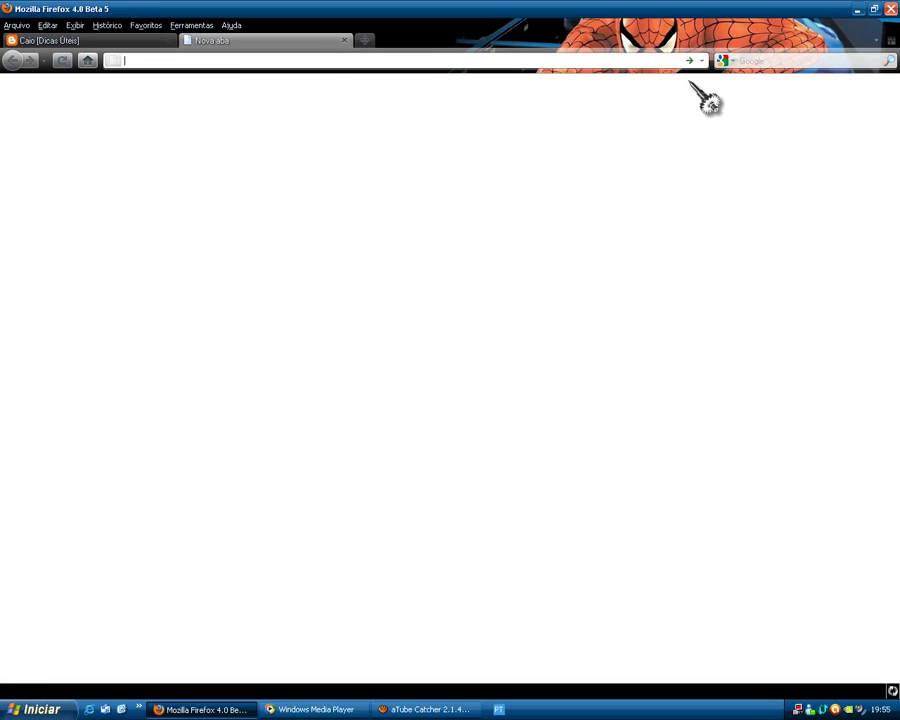
pyautogui.click(857, 9)
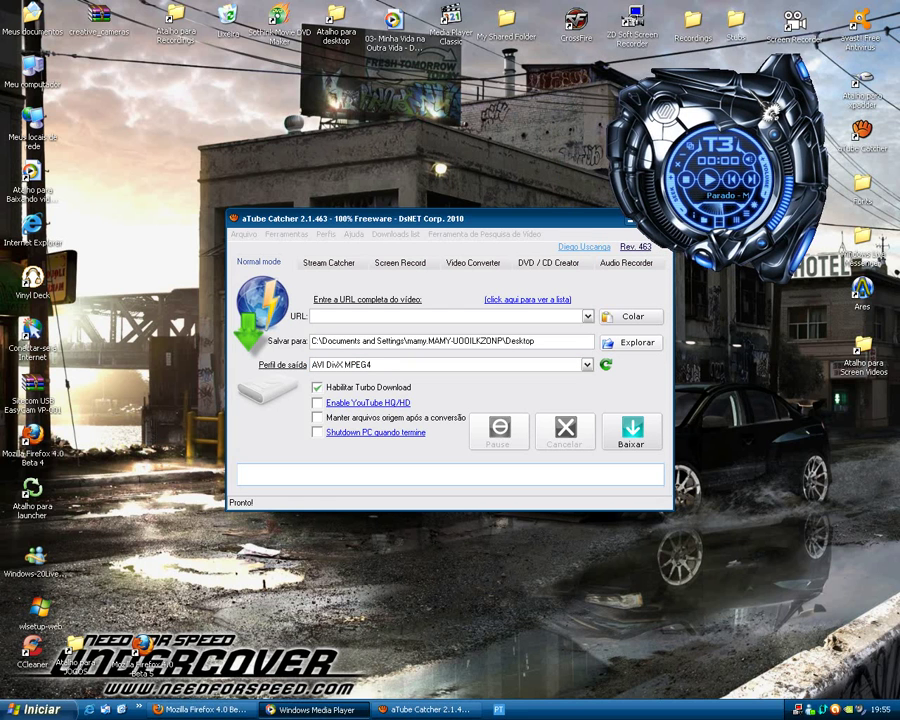
pyautogui.click(568, 221)
pyautogui.moveTo(568, 221); pyautogui.dragTo(473, 233)
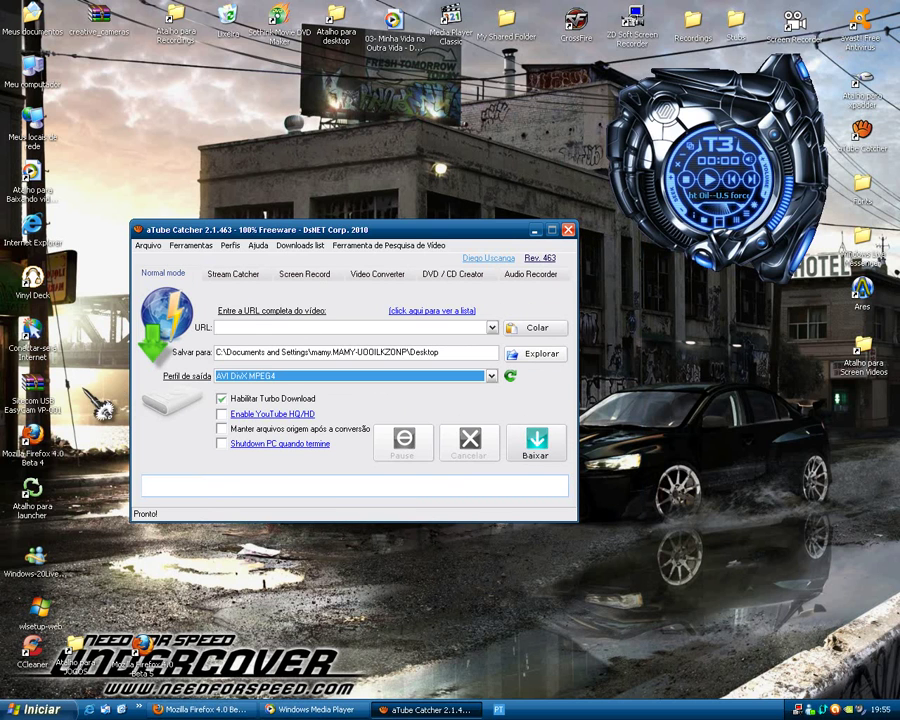
pyautogui.press('super')
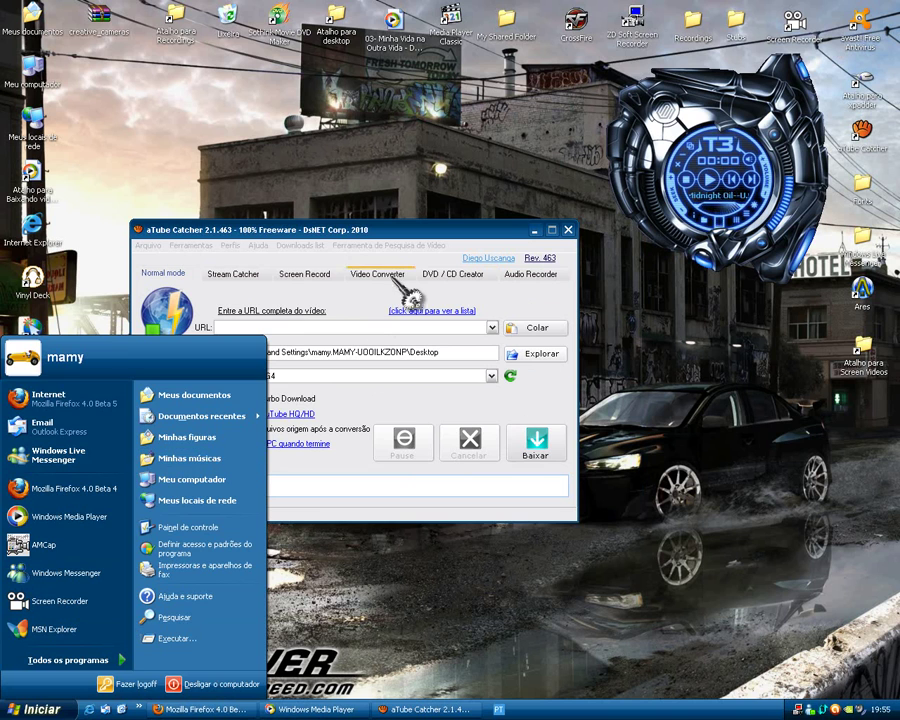
pyautogui.click(385, 318)
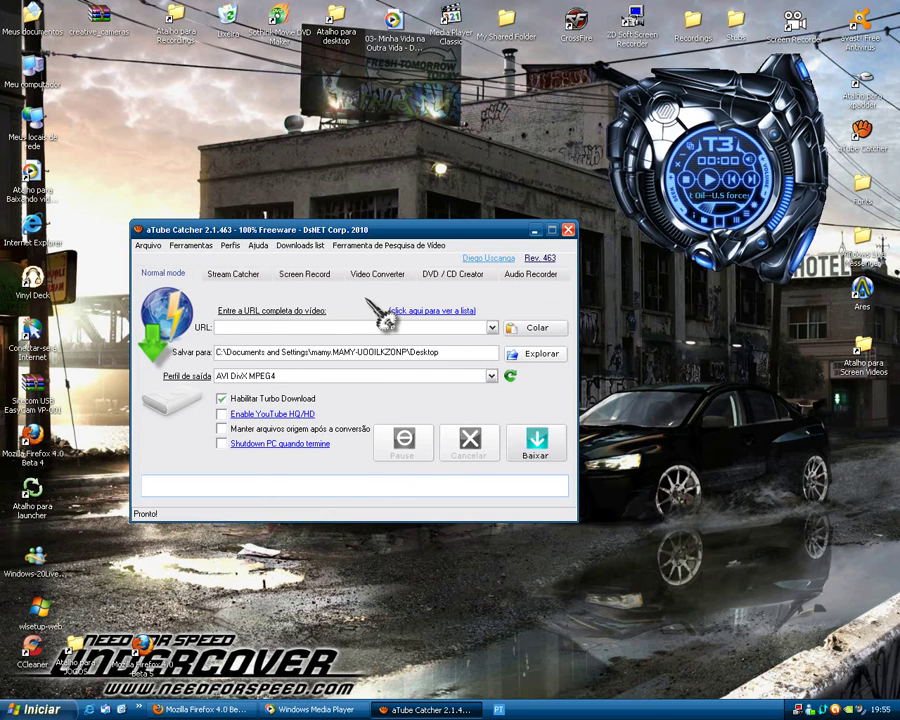